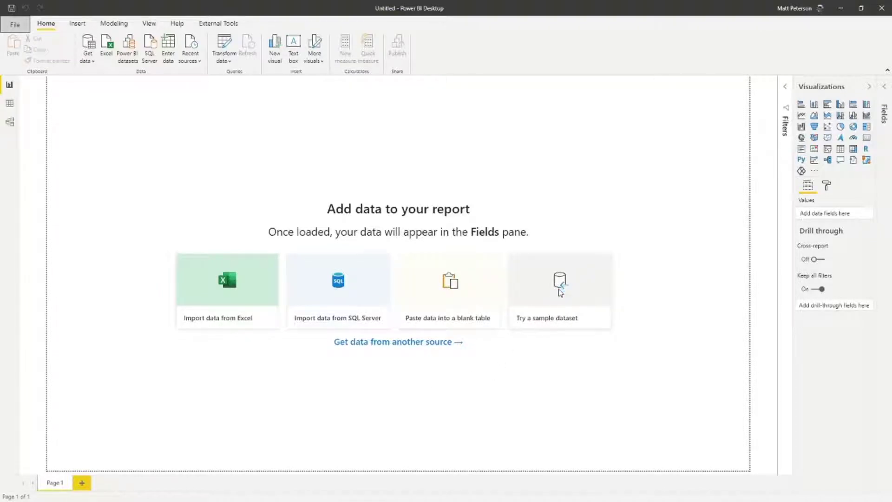
- Load the financials table from the sample dataset and chart the Sales field on the report canvas
{"action": "left_click", "coordinate": [556, 323]}
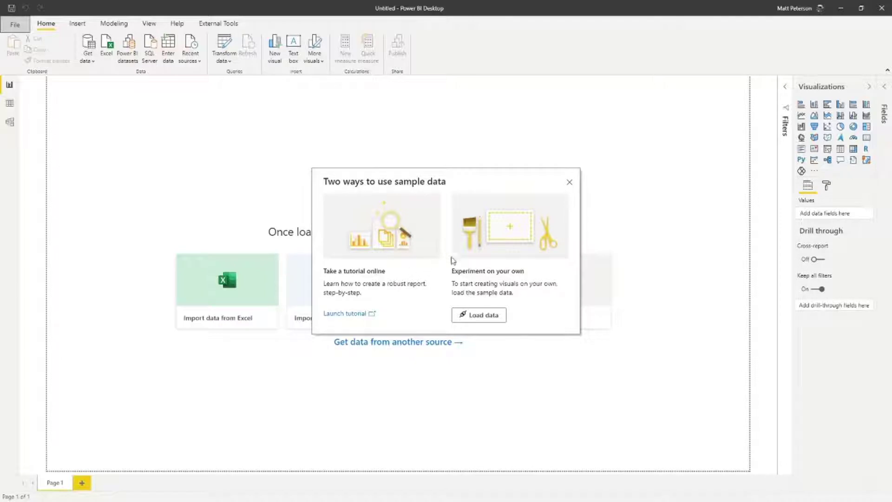
{"action": "left_click", "coordinate": [489, 320]}
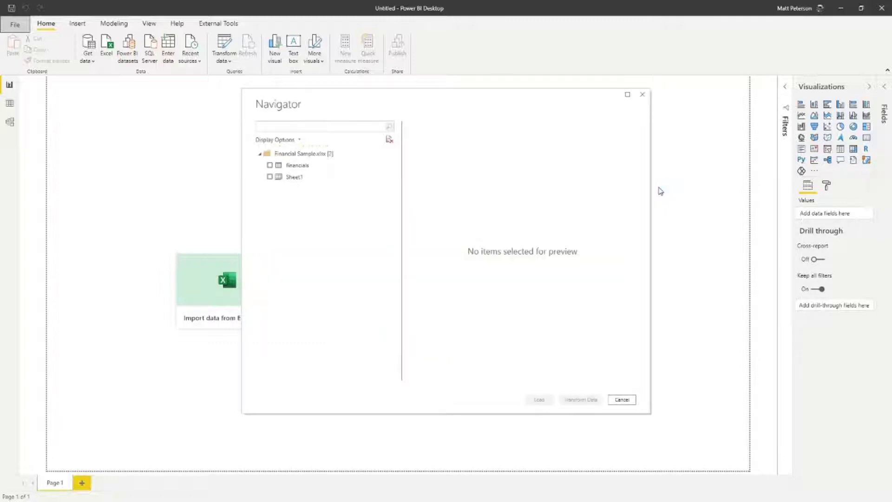
{"action": "left_click", "coordinate": [270, 166]}
{"action": "left_click", "coordinate": [539, 401]}
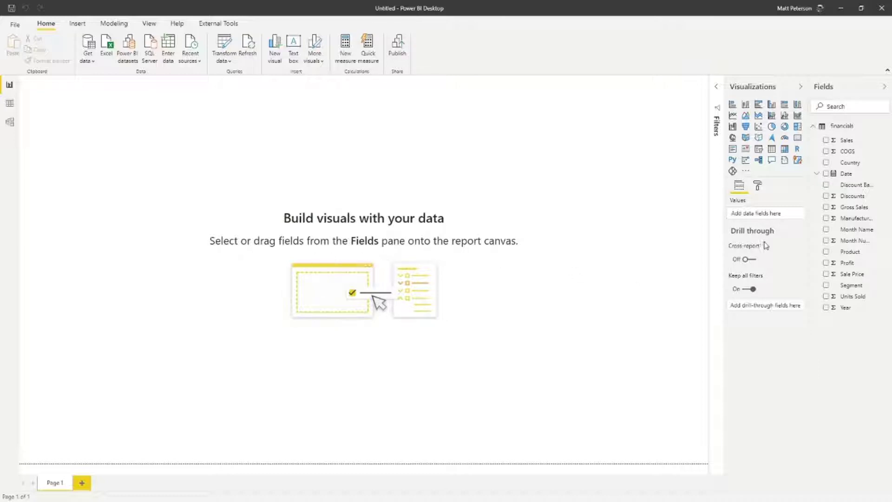
{"action": "left_click_drag", "start_coordinate": [847, 140], "coordinate": [415, 229]}
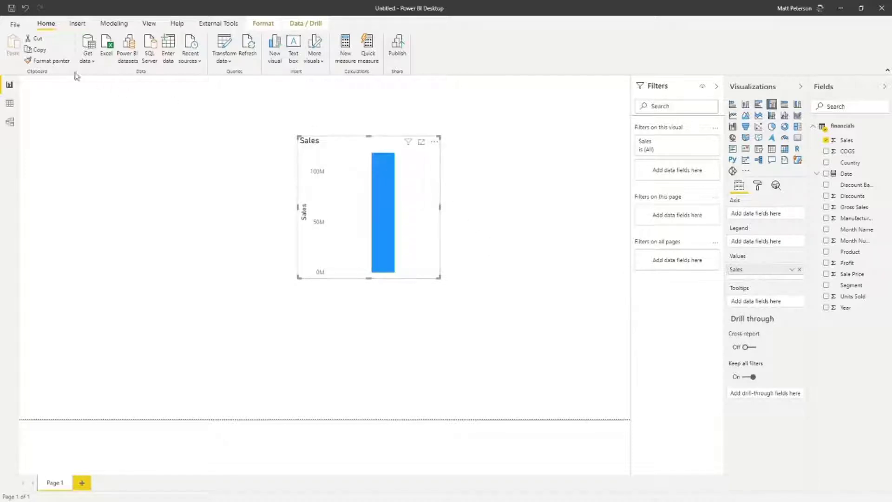
- Open the recent October 2020 BI Update Demo report and maximize its window
{"action": "left_click", "coordinate": [21, 30]}
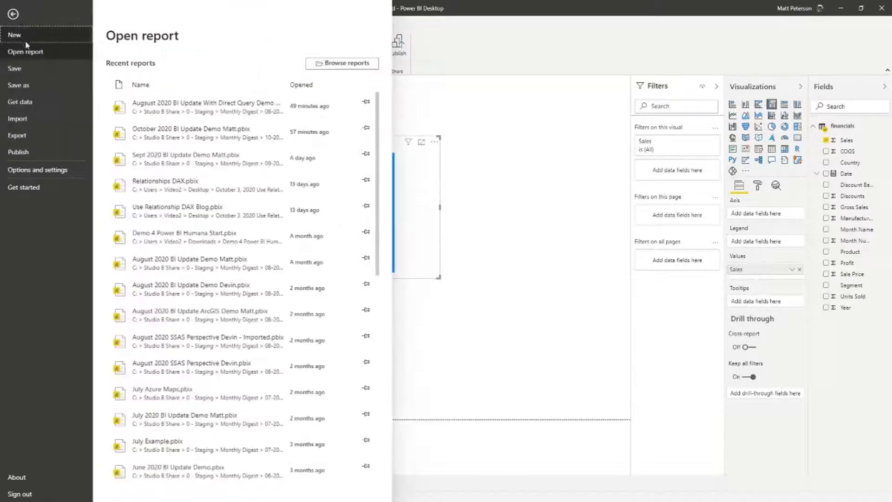
{"action": "left_click", "coordinate": [177, 138]}
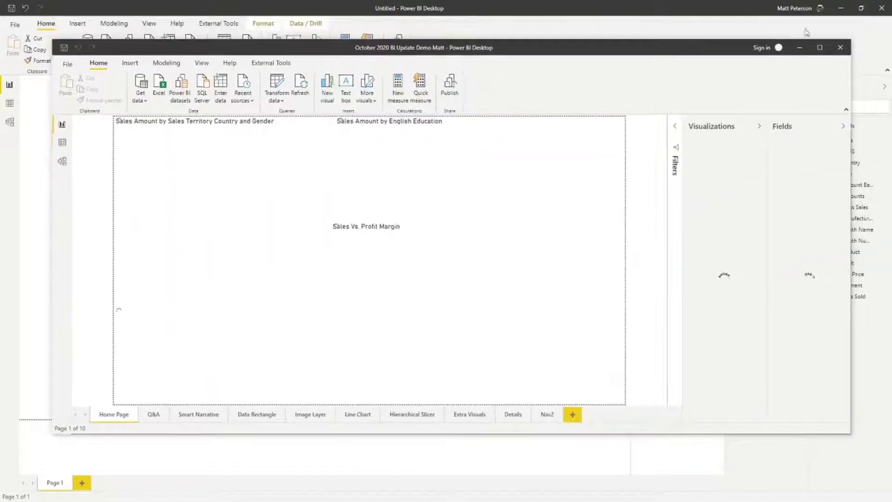
{"action": "left_click", "coordinate": [821, 48]}
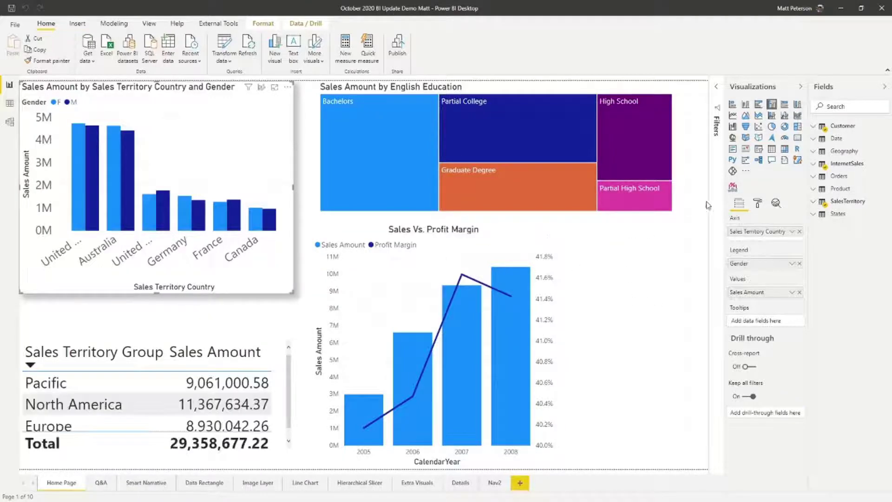
- Examine the Personalize visual option in the visual header settings of the Sales Territory Country and Gender column chart
{"action": "left_click", "coordinate": [759, 204]}
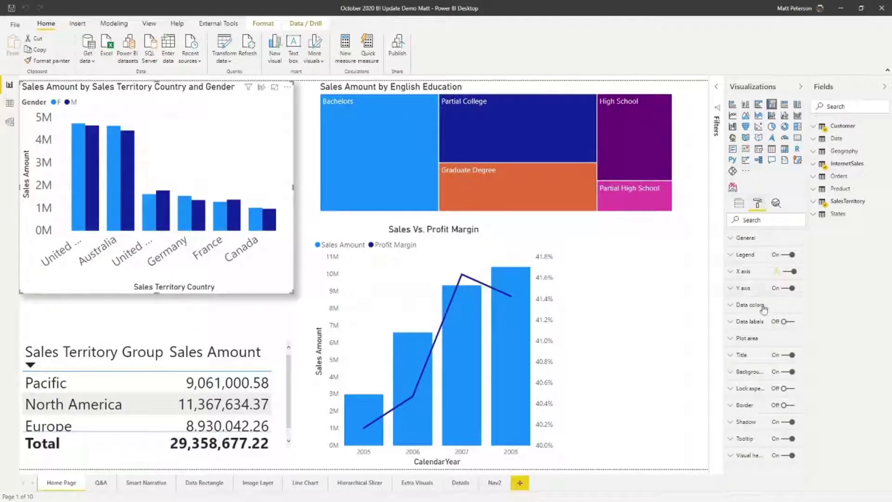
{"action": "left_click", "coordinate": [732, 456]}
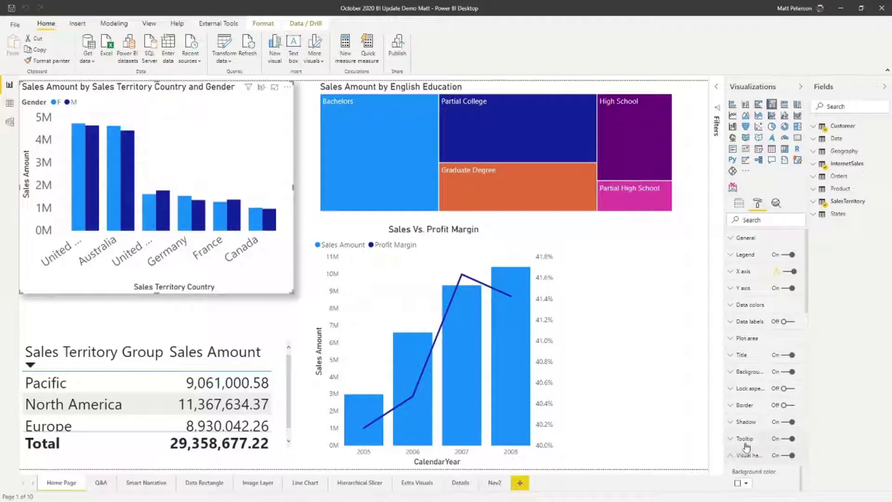
{"action": "scroll", "coordinate": [743, 447], "scroll_direction": "down", "scroll_amount": 5}
{"action": "scroll", "coordinate": [747, 447], "scroll_direction": "down", "scroll_amount": 6}
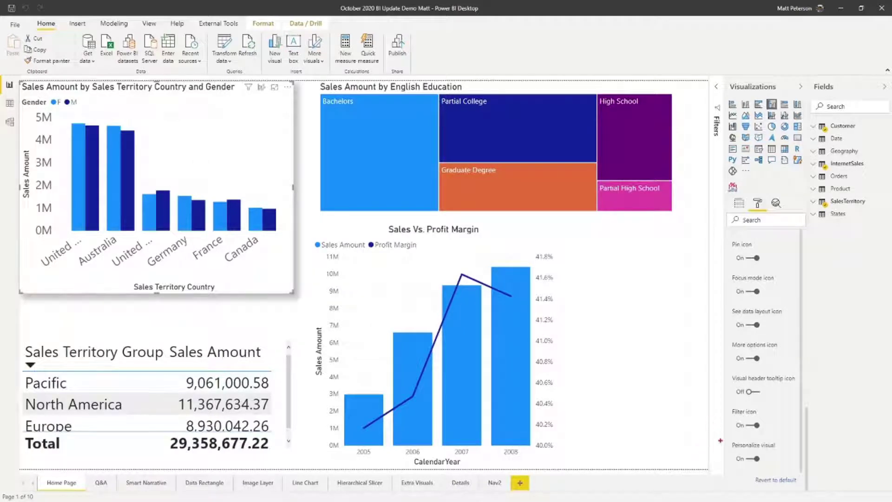
{"action": "left_click_drag", "start_coordinate": [728, 452], "coordinate": [629, 403]}
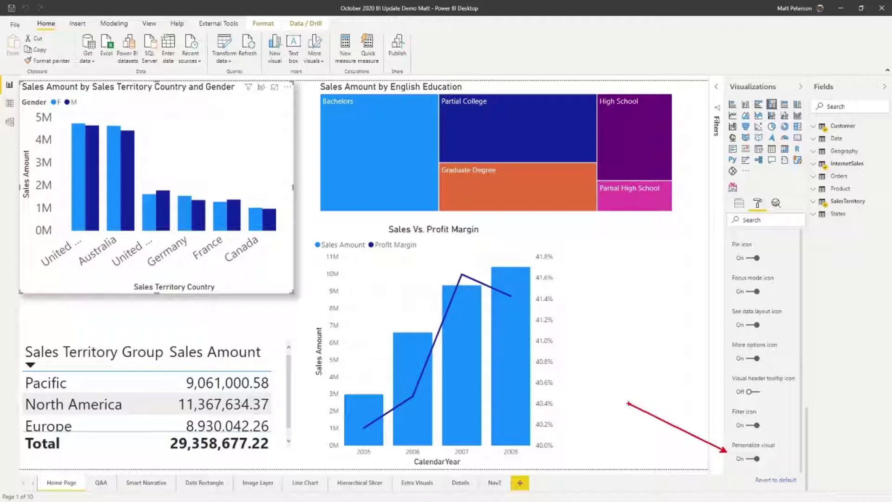
{"action": "key", "text": "Escape"}
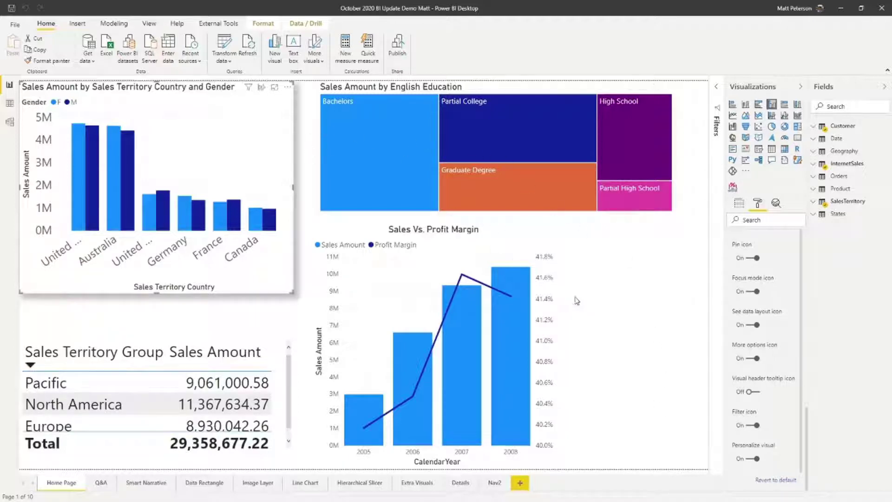
- Switch the Home Page's page-level Personalize visuals setting off and back on
{"action": "left_click", "coordinate": [665, 324]}
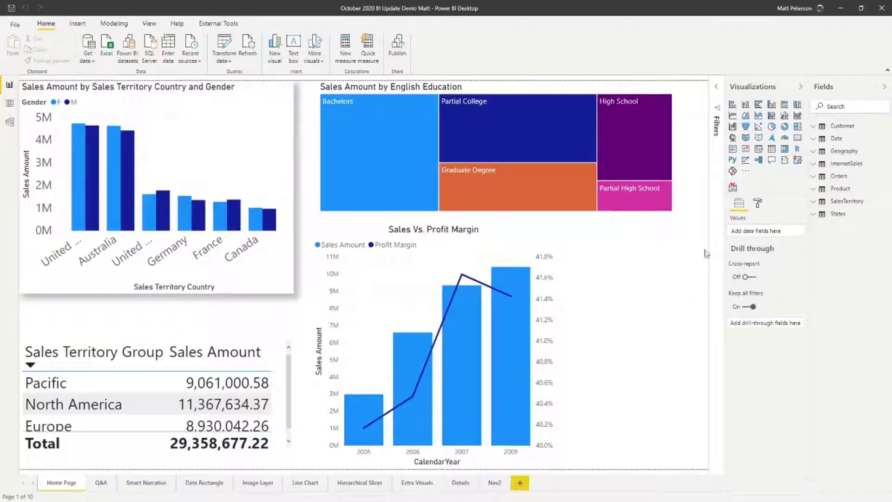
{"action": "left_click", "coordinate": [758, 204]}
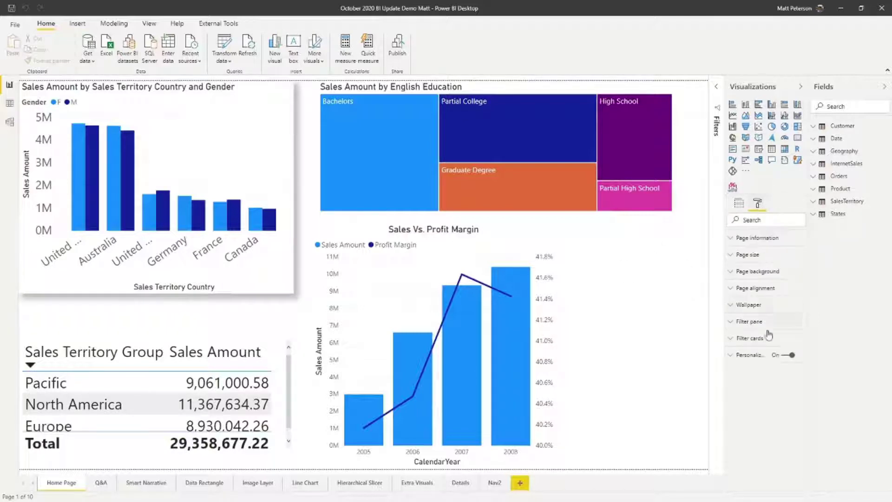
{"action": "left_click", "coordinate": [781, 372]}
{"action": "left_click", "coordinate": [783, 355]}
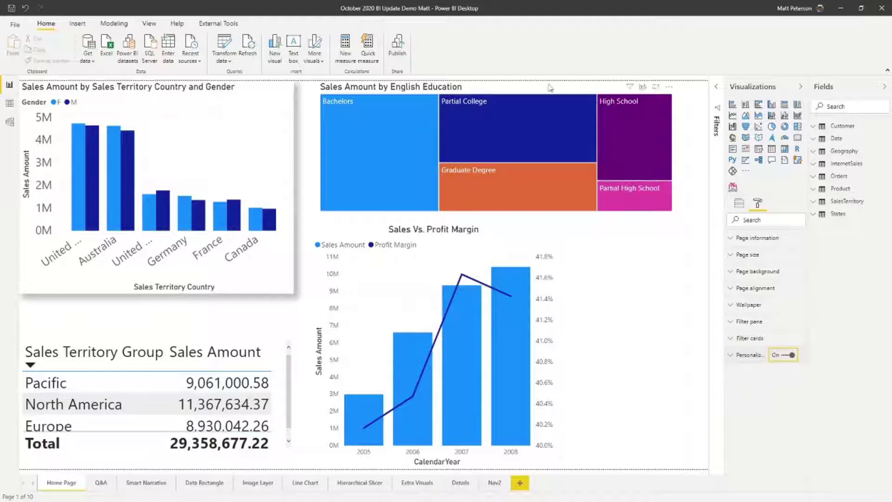
- Publish the report to the Power BI Monthly Digest Updates workspace and open the published report in a maximized browser window
{"action": "left_click", "coordinate": [405, 50]}
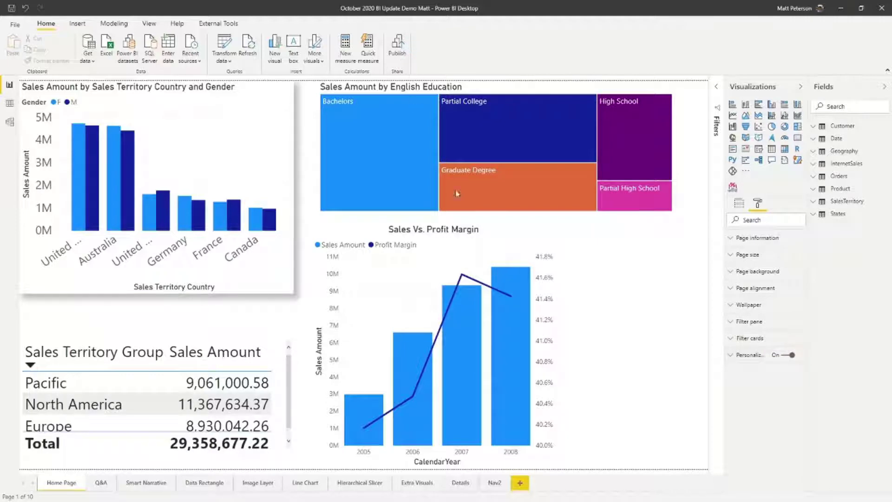
{"action": "left_click", "coordinate": [491, 270]}
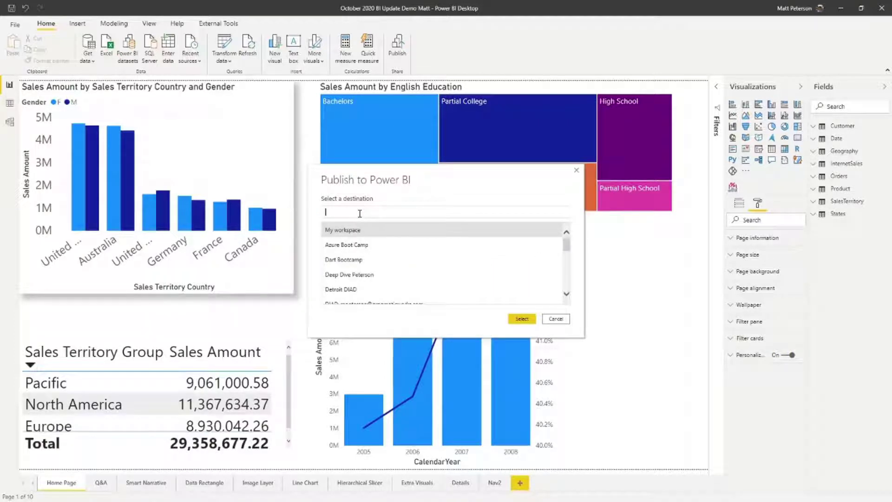
{"action": "type", "text": "mont"}
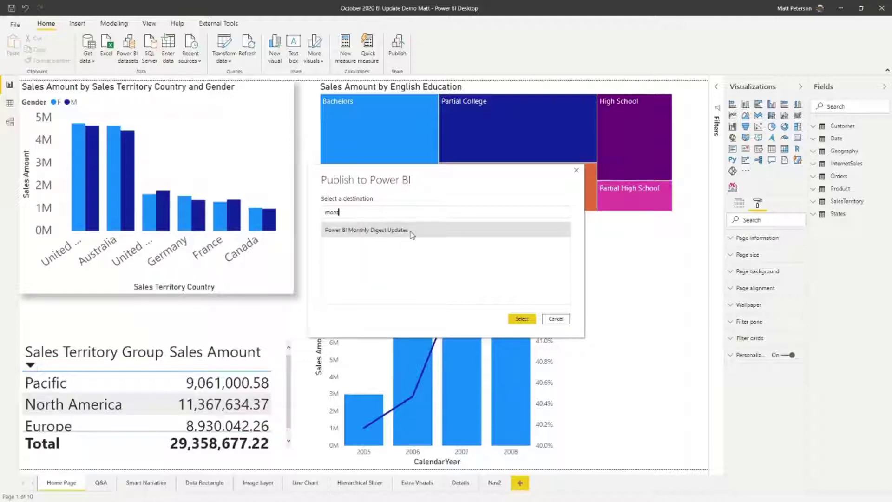
{"action": "left_click", "coordinate": [522, 319]}
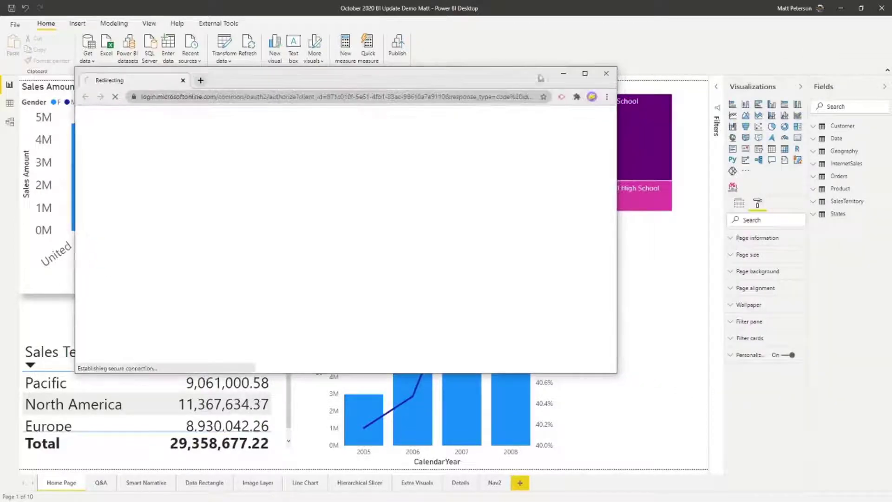
{"action": "left_click", "coordinate": [585, 73]}
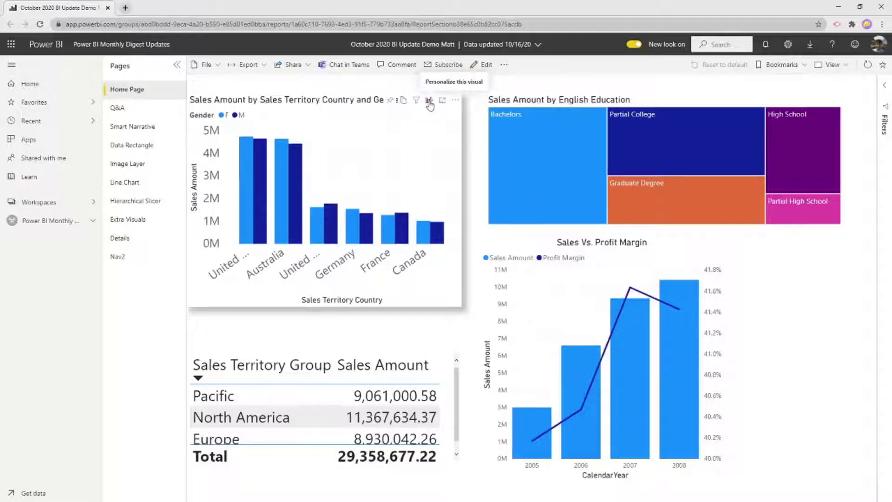
- Personalize the Sales Territory Country and Gender column chart so Gender is on the axis and Sales Territory Country is the legend
{"action": "left_click", "coordinate": [430, 102]}
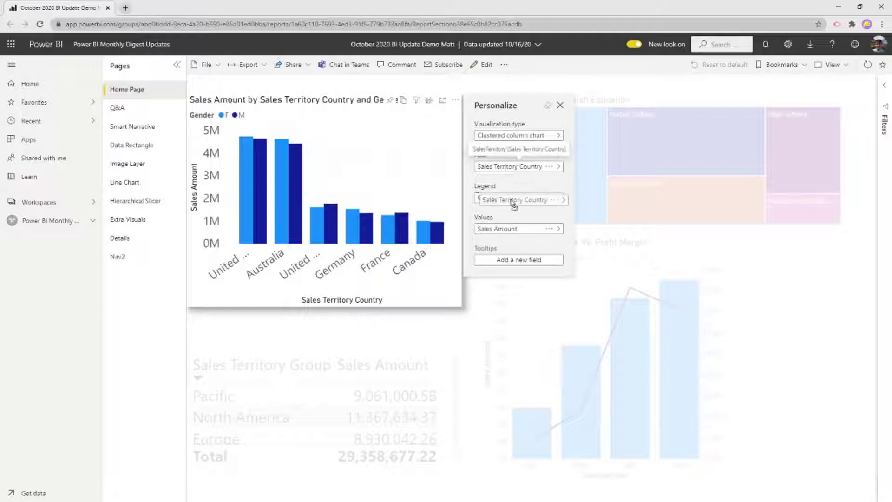
{"action": "left_click_drag", "start_coordinate": [511, 203], "coordinate": [514, 176]}
{"action": "left_click_drag", "start_coordinate": [495, 203], "coordinate": [494, 172]}
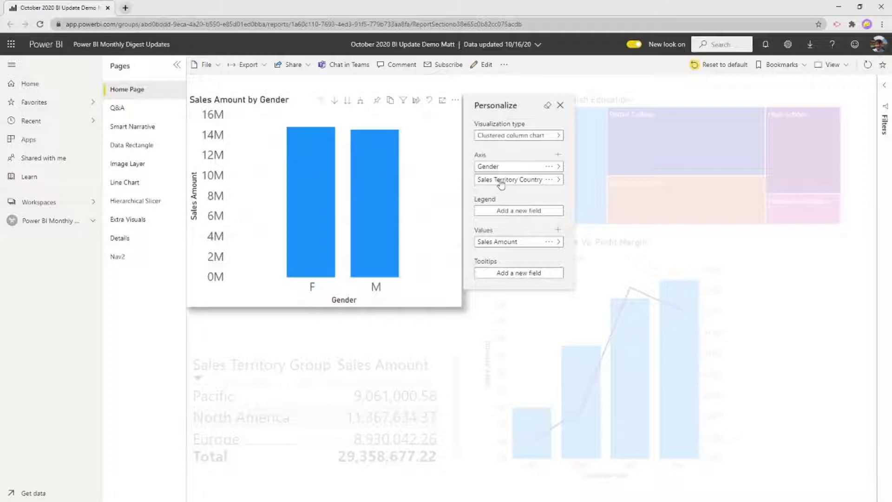
{"action": "left_click_drag", "start_coordinate": [502, 180], "coordinate": [505, 215]}
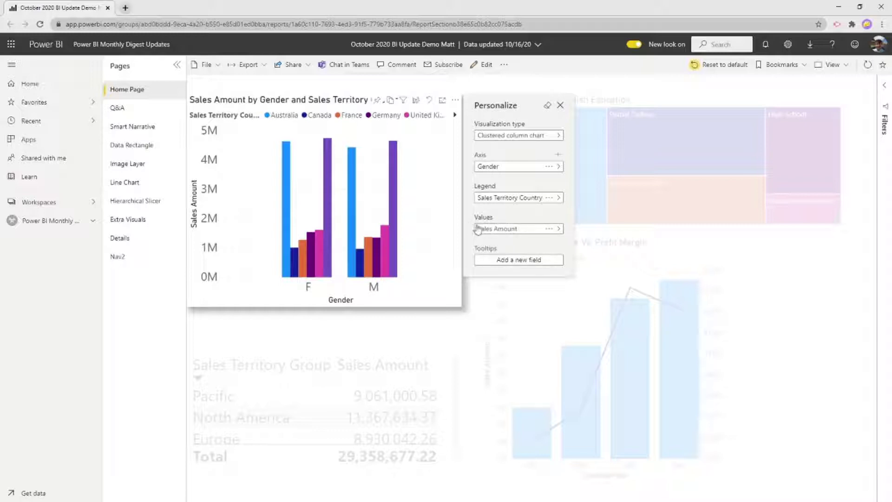
- Review the aggregation options for the personalized chart's Sales Amount value and finish personalizing
{"action": "left_click", "coordinate": [550, 229]}
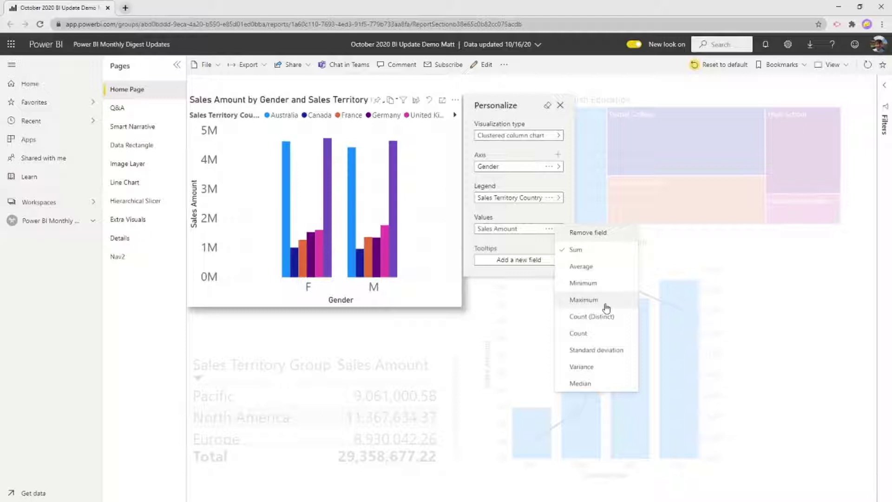
{"action": "left_click", "coordinate": [526, 277]}
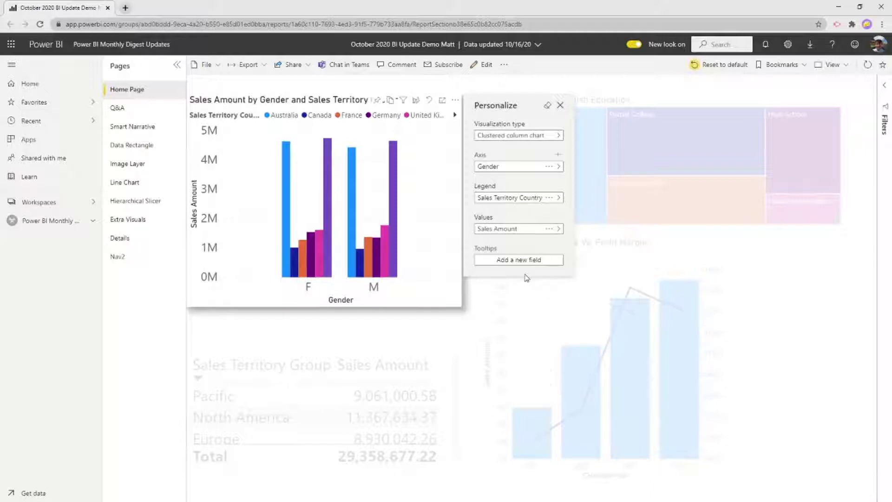
{"action": "left_click", "coordinate": [561, 107]}
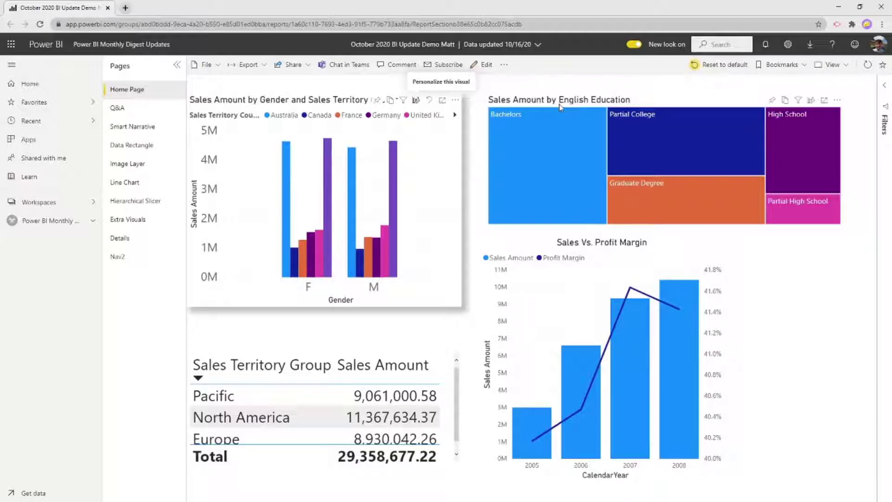
- Edit the published report and turn off the Personalize visual option in the Gender column chart's visual header settings
{"action": "left_click", "coordinate": [483, 67]}
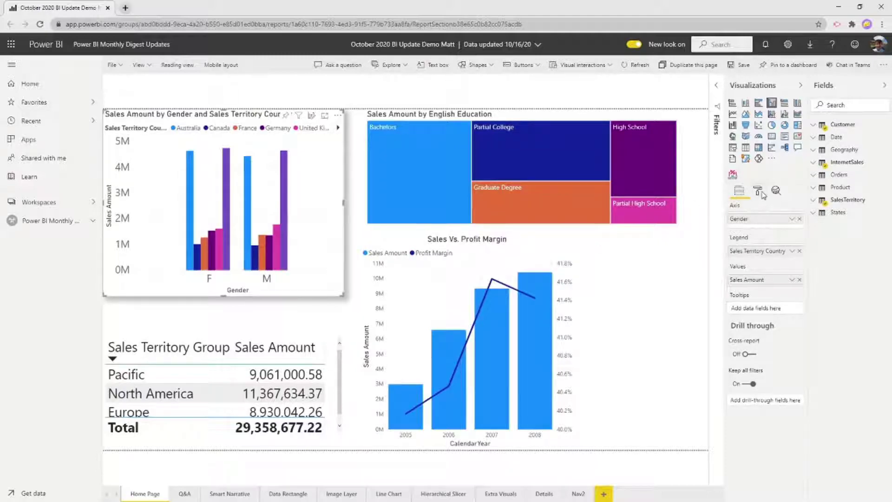
{"action": "left_click", "coordinate": [758, 190]}
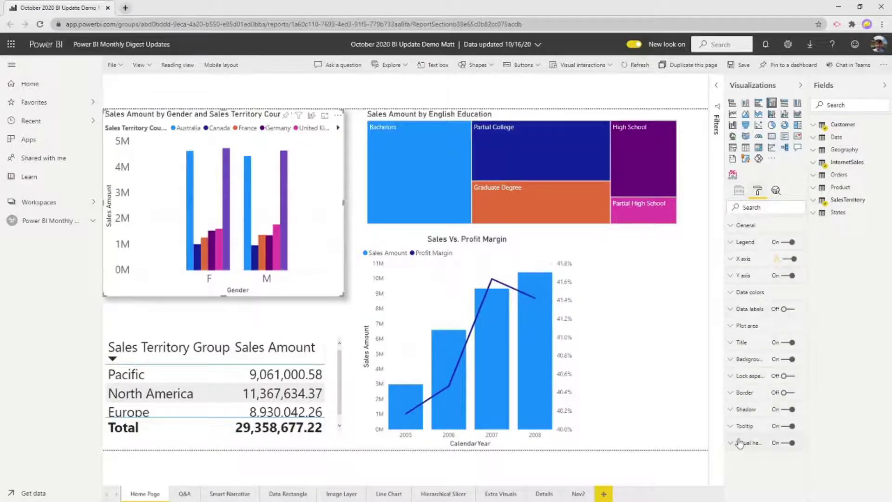
{"action": "left_click", "coordinate": [746, 442]}
{"action": "scroll", "coordinate": [762, 378], "scroll_direction": "down", "scroll_amount": 5}
{"action": "scroll", "coordinate": [760, 377], "scroll_direction": "down", "scroll_amount": 3}
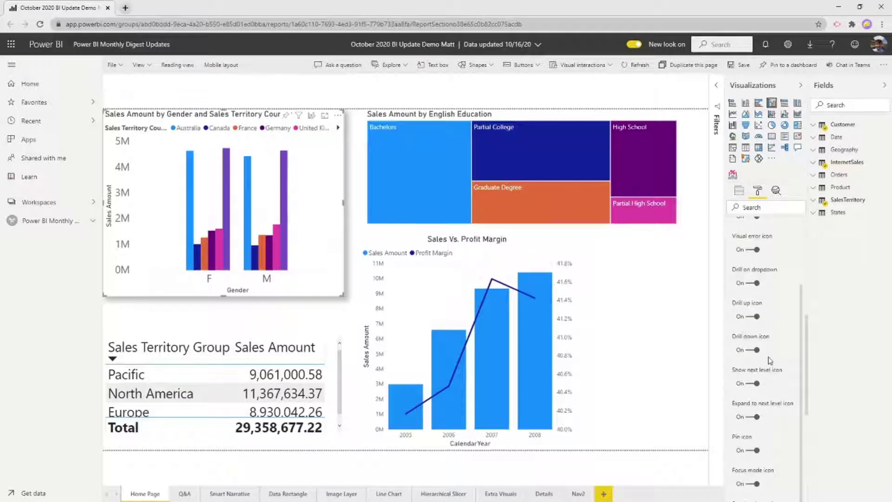
{"action": "scroll", "coordinate": [773, 457], "scroll_direction": "down", "scroll_amount": 5}
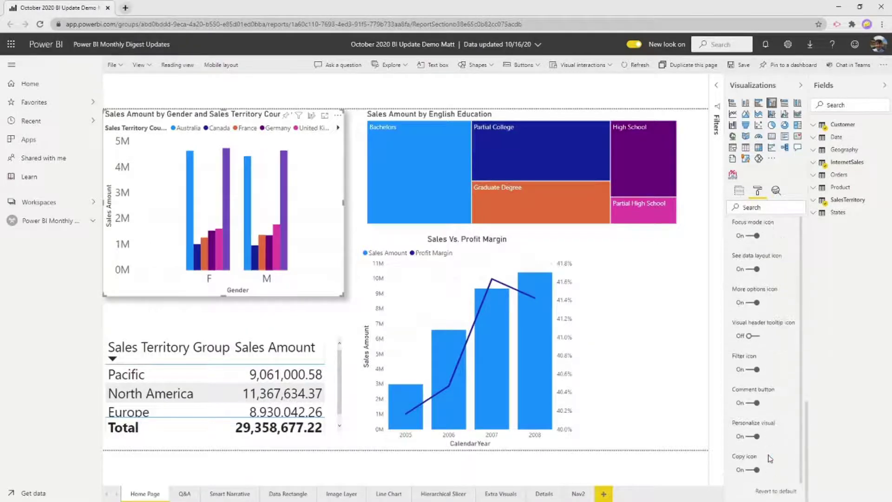
{"action": "left_click", "coordinate": [756, 437]}
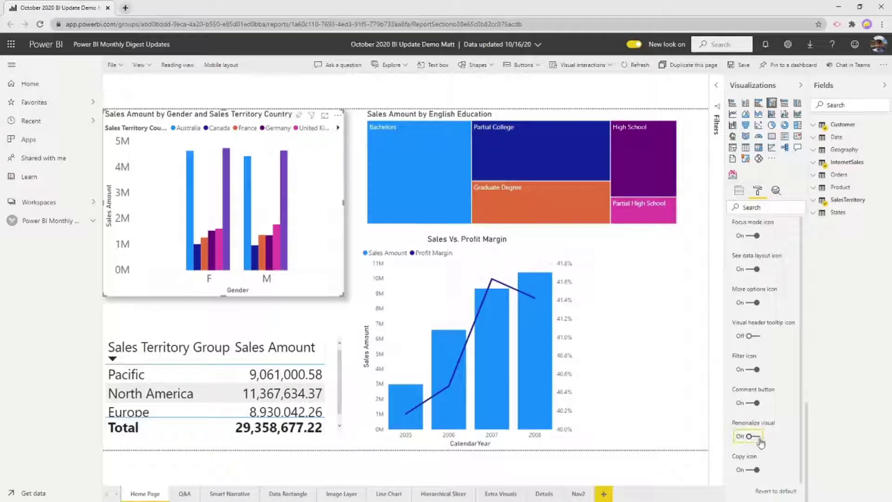
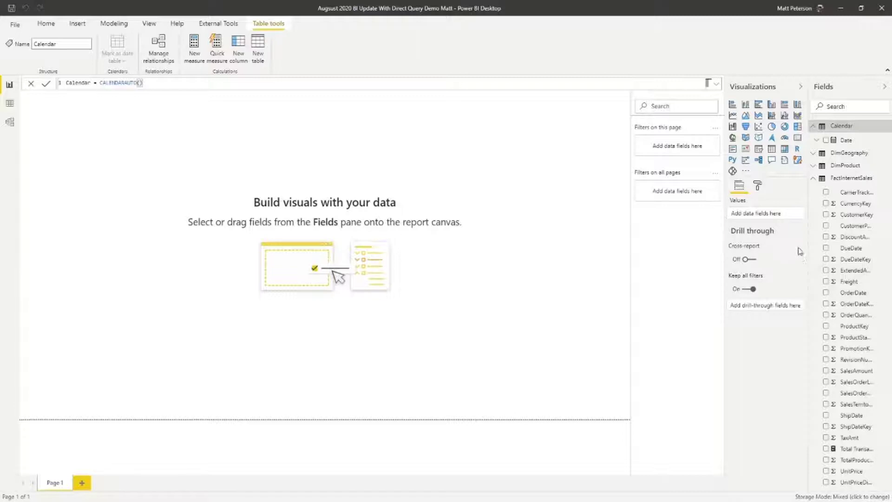
- Review the StartDate parameter's definition in the Power Query Editor, discard the newly started parameter and close the editor
{"action": "mouse_move", "coordinate": [801, 248]}
{"action": "left_click", "coordinate": [46, 25]}
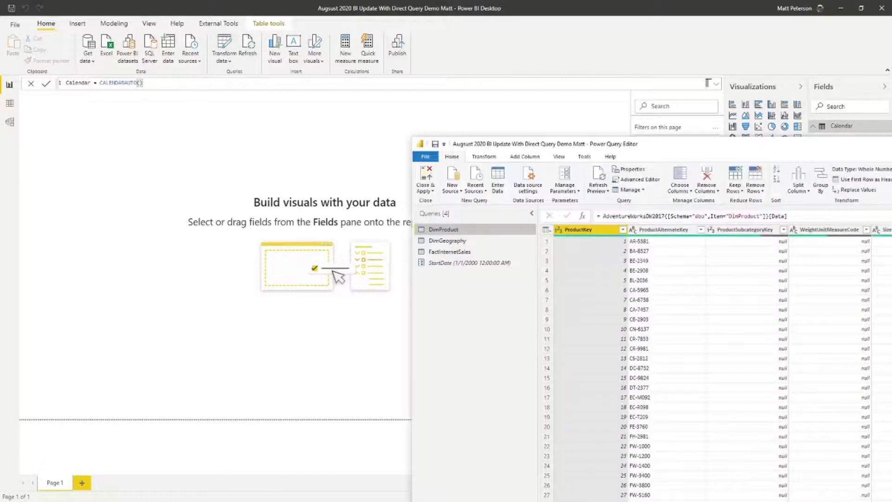
{"action": "left_click_drag", "start_coordinate": [891, 145], "coordinate": [595, 2]}
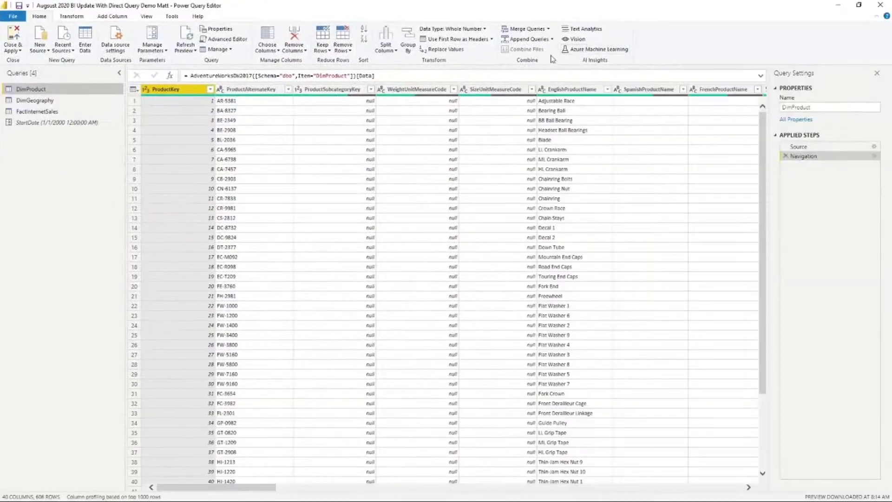
{"action": "left_click", "coordinate": [159, 52]}
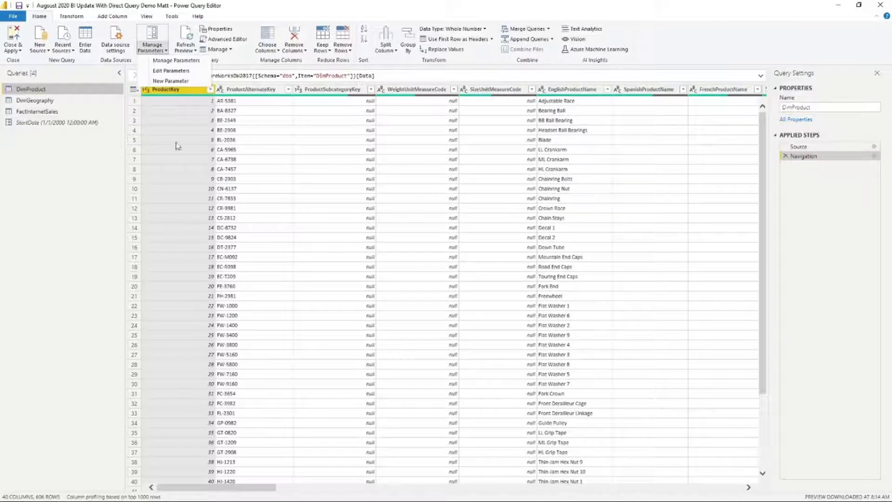
{"action": "left_click", "coordinate": [172, 81]}
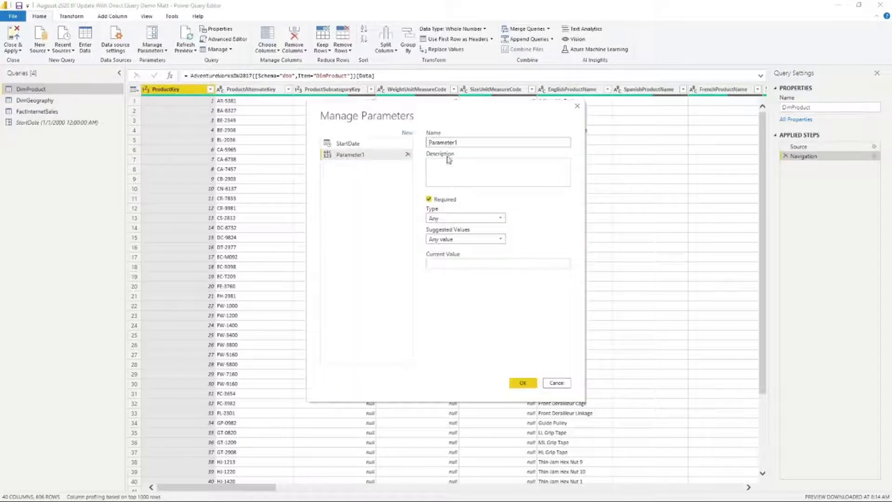
{"action": "left_click", "coordinate": [358, 145]}
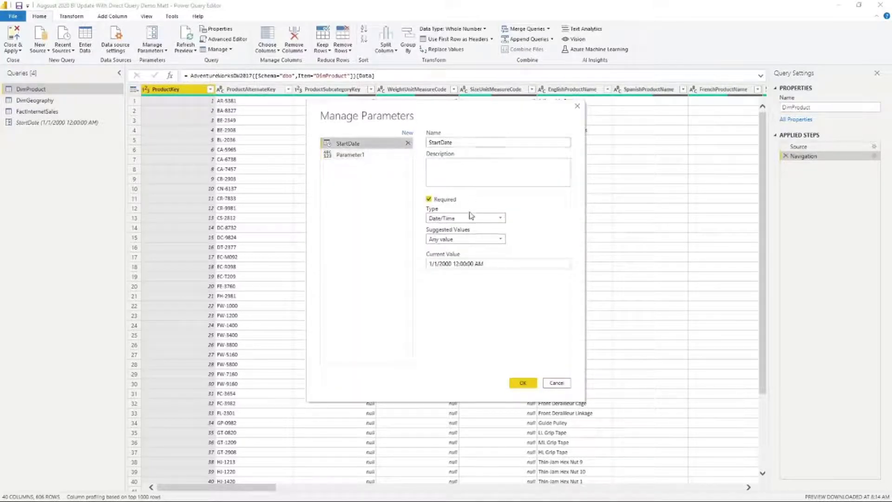
{"action": "left_click", "coordinate": [562, 383]}
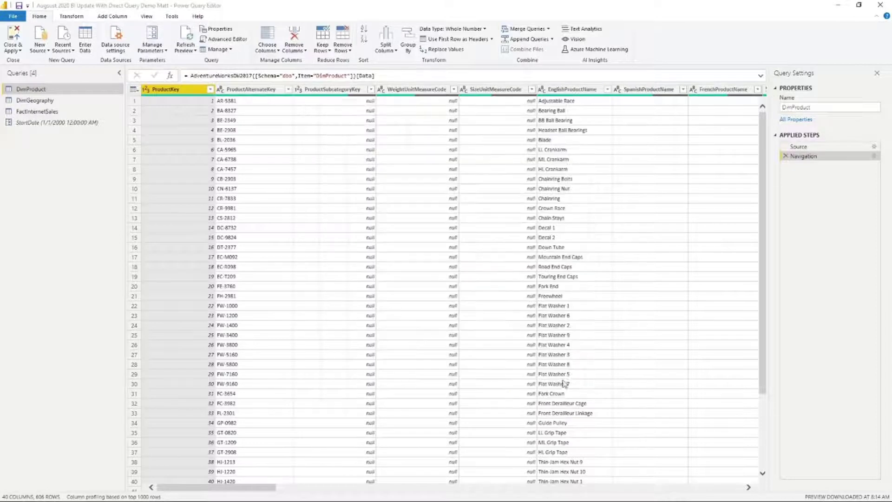
{"action": "left_click", "coordinate": [879, 6]}
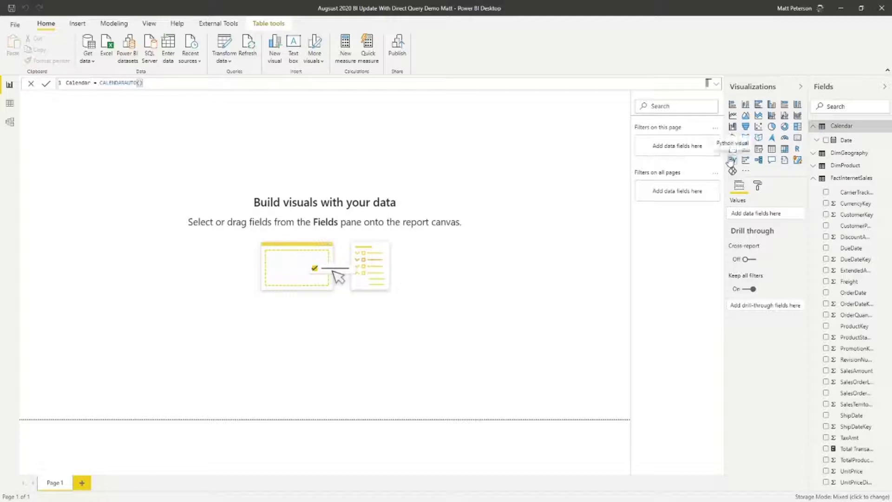
- In the data model, examine the advanced properties of the Calendar table's Date column, including the Bind to parameter choices
{"action": "left_click", "coordinate": [10, 121]}
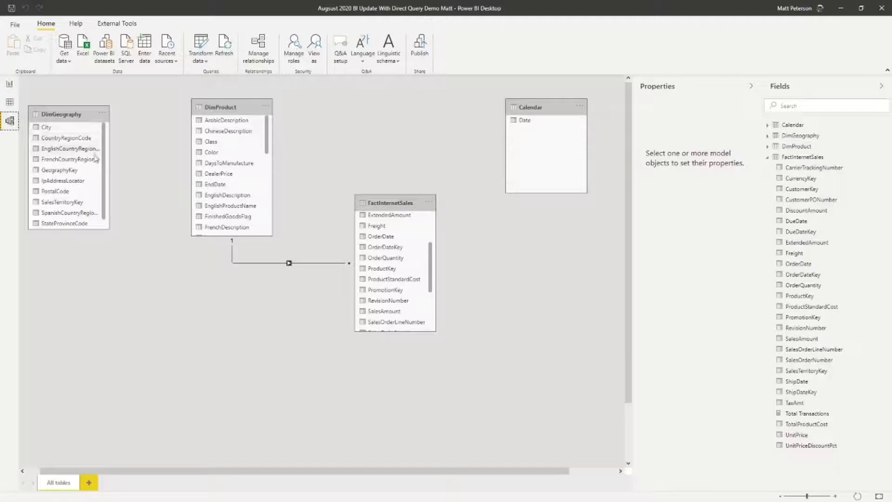
{"action": "left_click", "coordinate": [541, 135]}
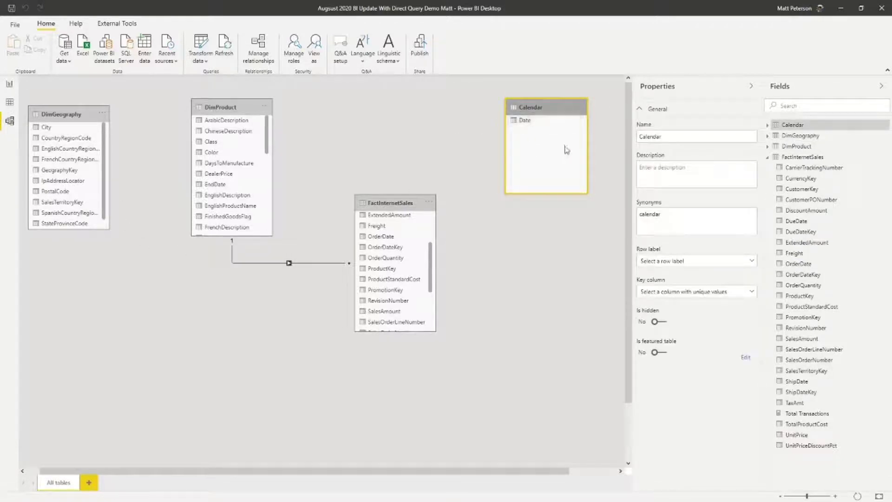
{"action": "left_click", "coordinate": [524, 121]}
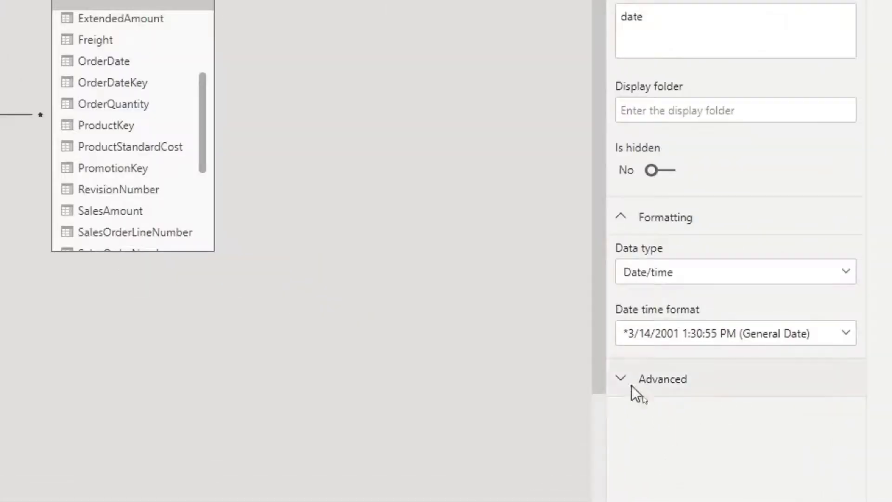
{"action": "left_click", "coordinate": [640, 395]}
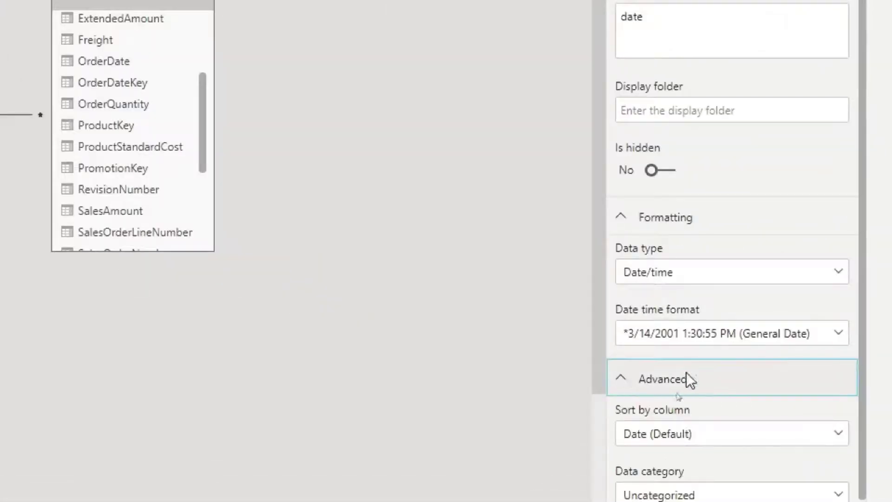
{"action": "scroll", "coordinate": [631, 417], "scroll_direction": "down", "scroll_amount": 2}
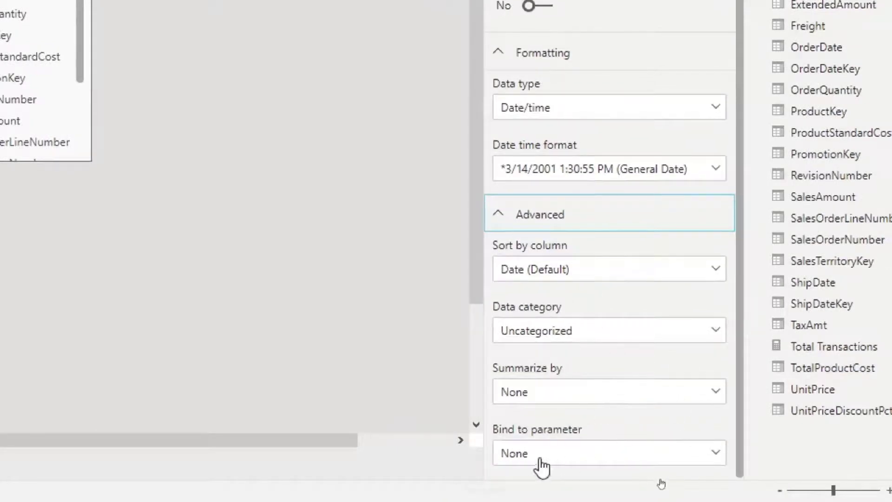
{"action": "left_click", "coordinate": [718, 451]}
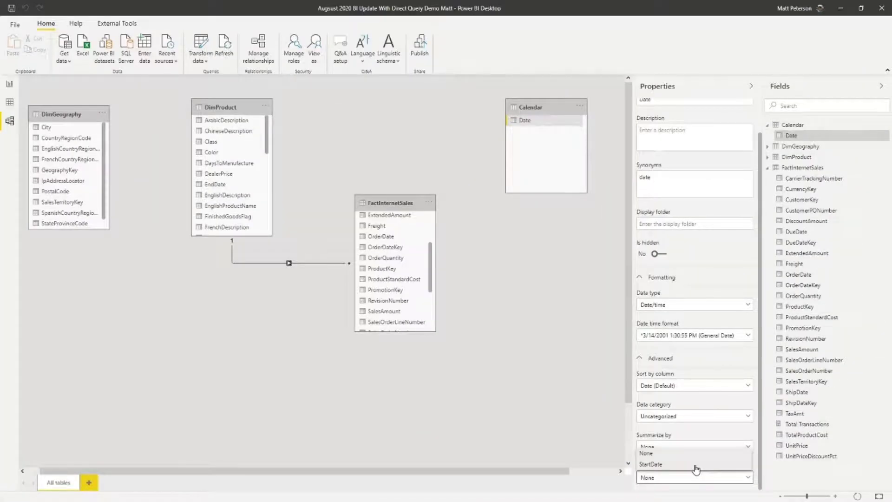
{"action": "left_click", "coordinate": [560, 430]}
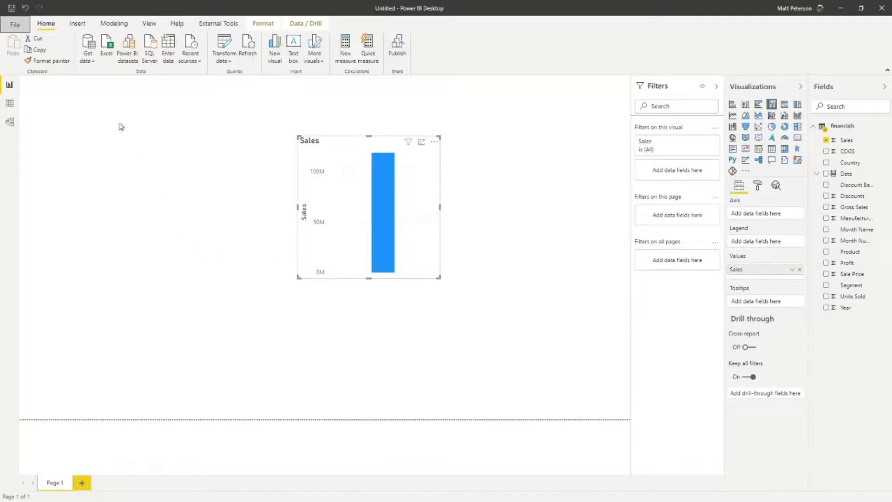
- Connect the sales chart report to the Excel workbook Screening Data.xlsx from the 10-2020 folder
{"action": "left_click", "coordinate": [107, 52]}
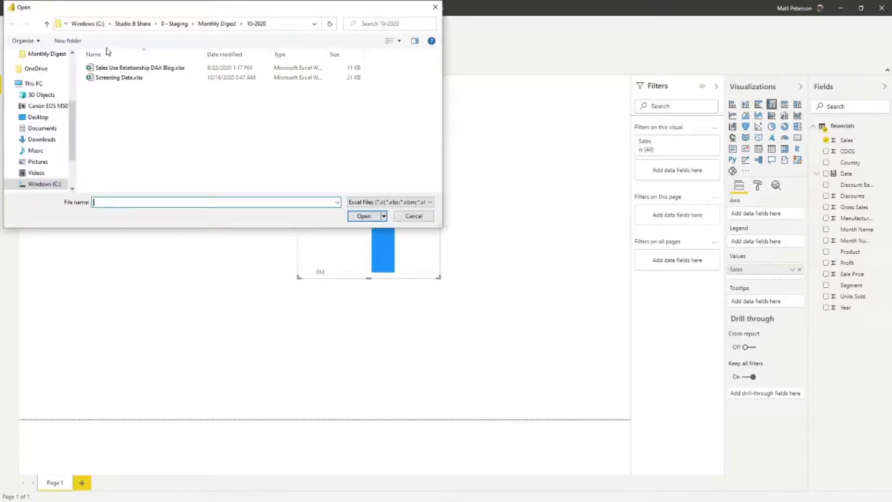
{"action": "left_click", "coordinate": [118, 80]}
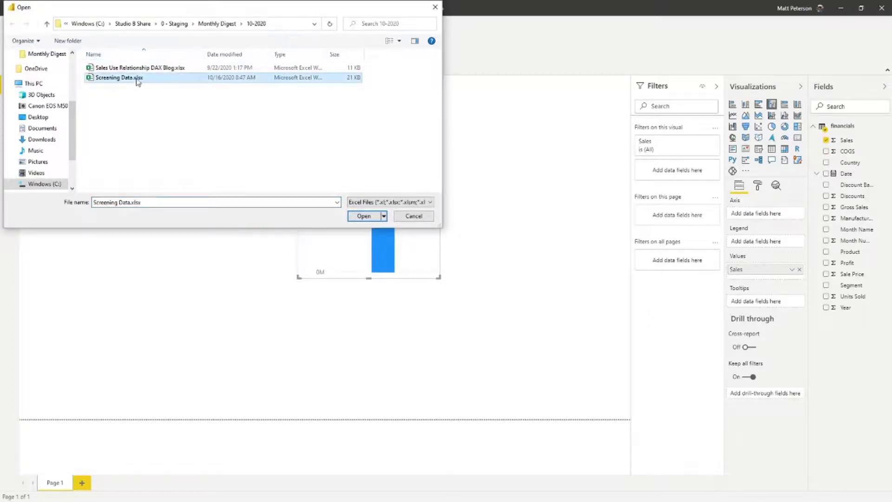
{"action": "double_click", "coordinate": [138, 80]}
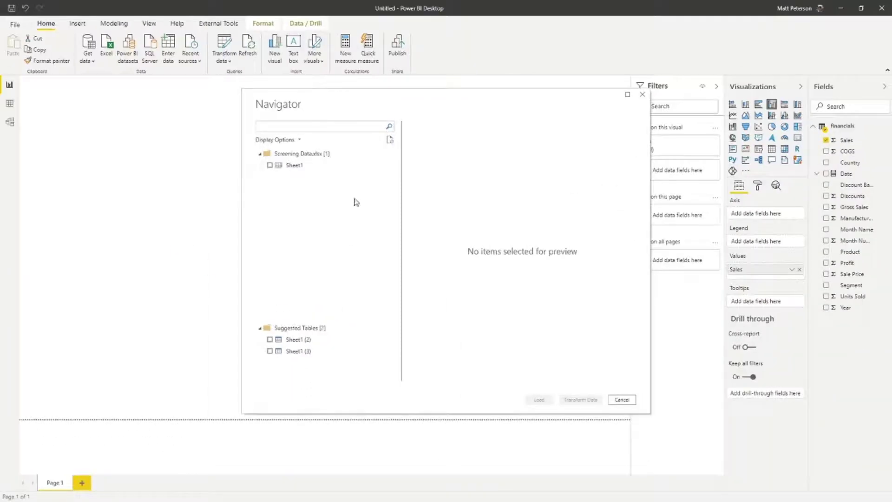
- Preview Sheet1 of the workbook and compare it with the suggested tables Sheet1 (2) and Sheet1 (3)
{"action": "left_click", "coordinate": [312, 166]}
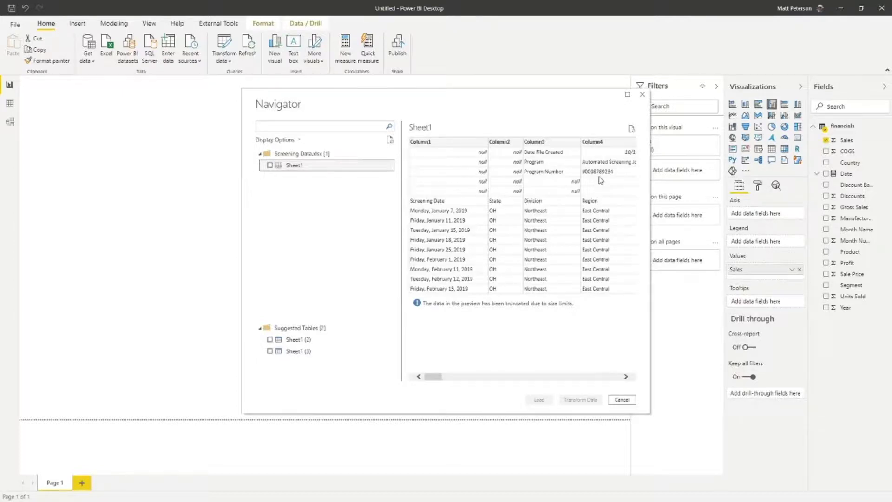
{"action": "mouse_move", "coordinate": [434, 377]}
{"action": "left_mouse_down"}
{"action": "mouse_move", "coordinate": [462, 383]}
{"action": "mouse_move", "coordinate": [447, 385]}
{"action": "left_mouse_up"}
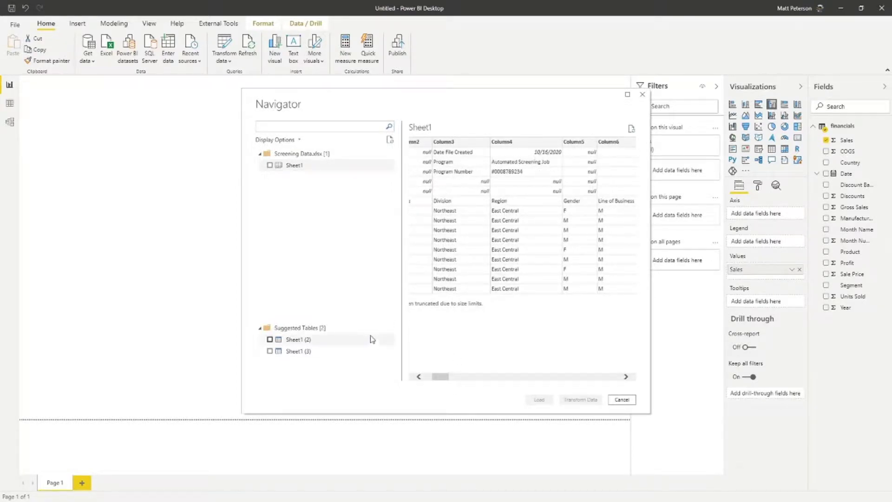
{"action": "left_click", "coordinate": [304, 344]}
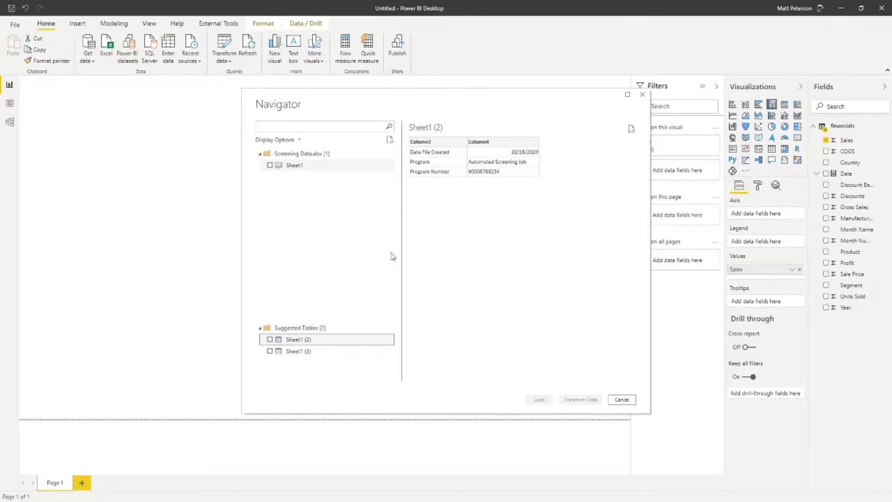
{"action": "left_click", "coordinate": [300, 352]}
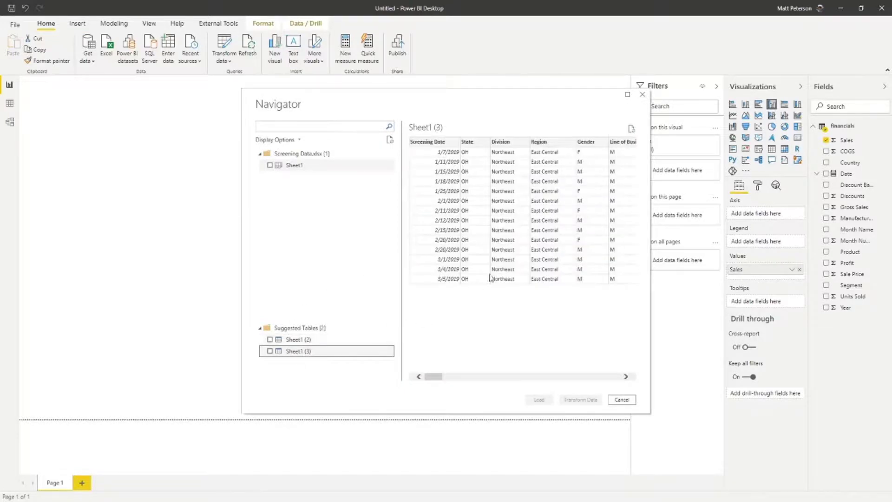
{"action": "left_click_drag", "start_coordinate": [434, 377], "coordinate": [420, 393]}
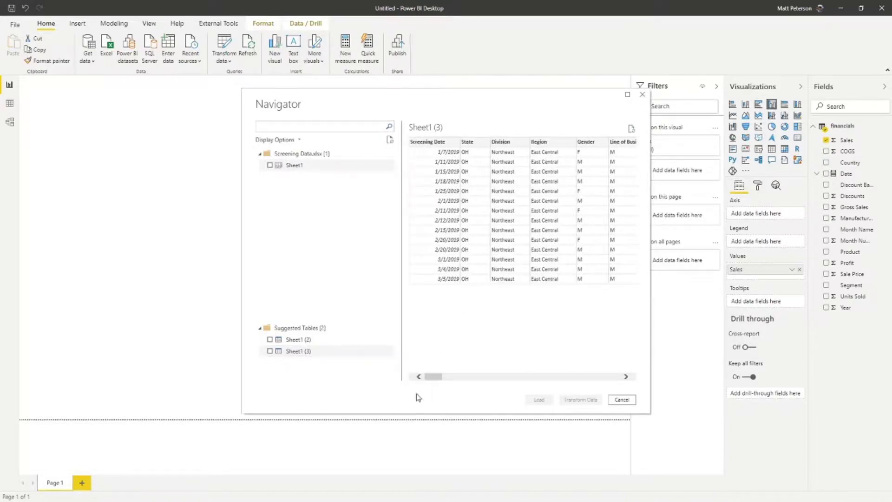